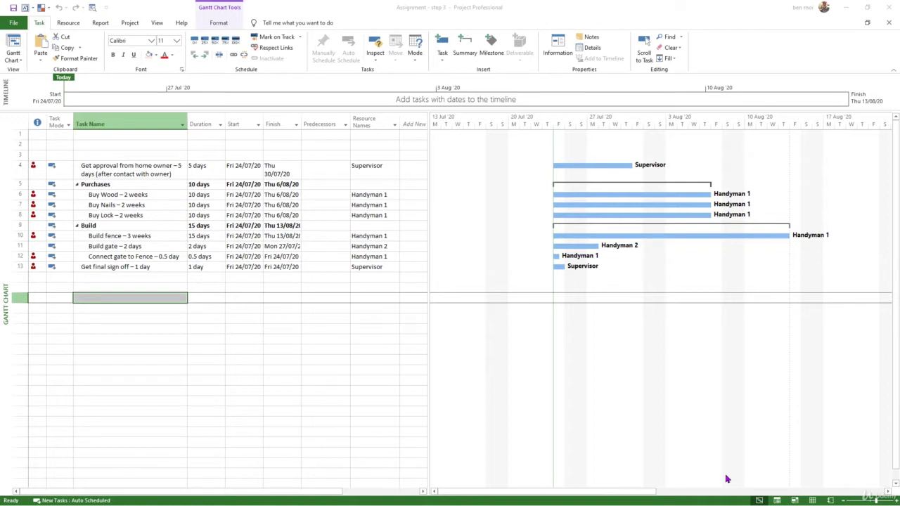
Add the task "Owner away" in row 2 with a duration of 2 days.
{"action": "left_click", "coordinate": [128, 145]}
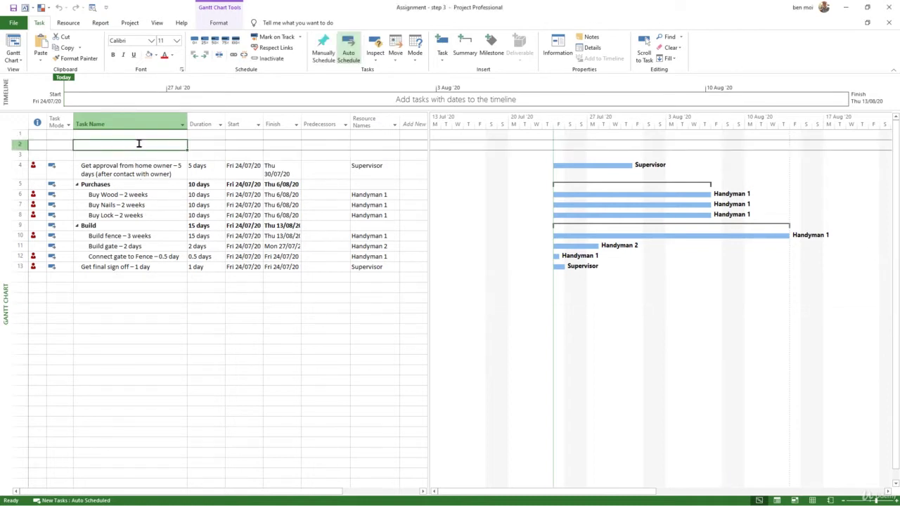
{"action": "type", "text": "Owner"}
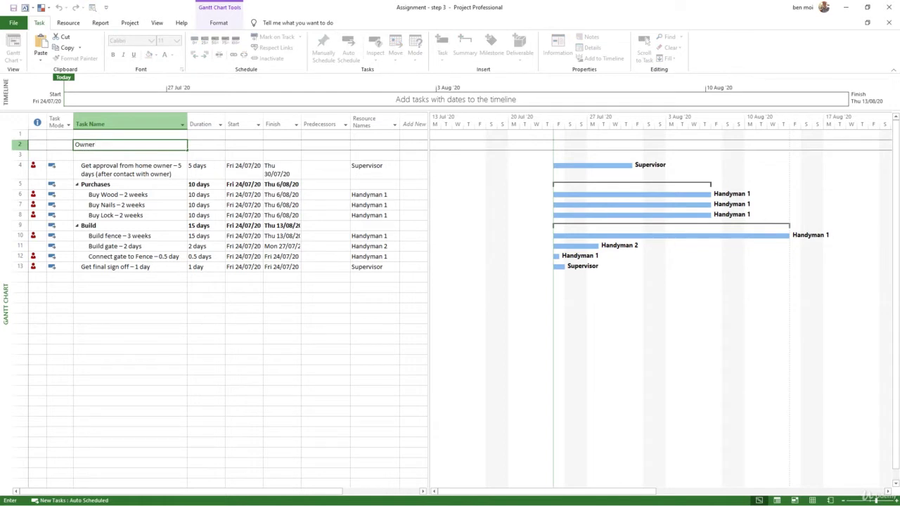
{"action": "type", "text": " away"}
{"action": "key", "text": "Tab"}
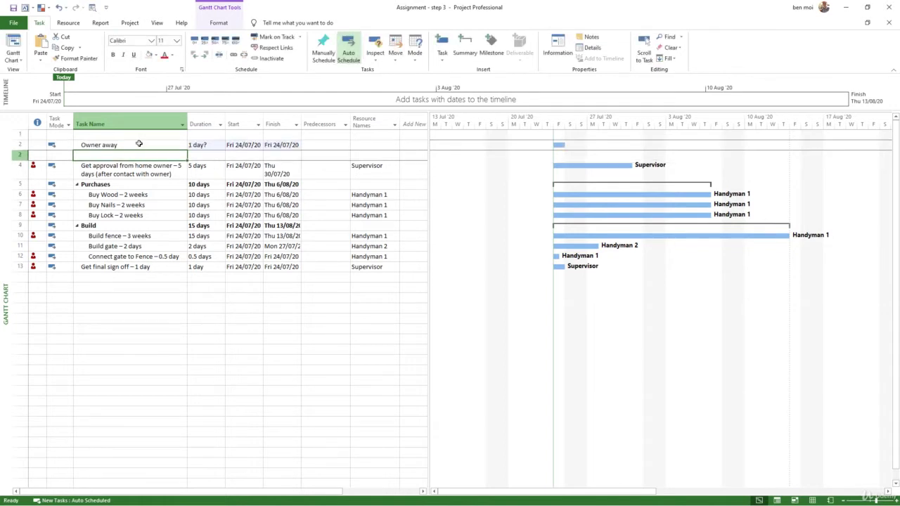
{"action": "type", "text": "2"}
{"action": "key", "text": "Return"}
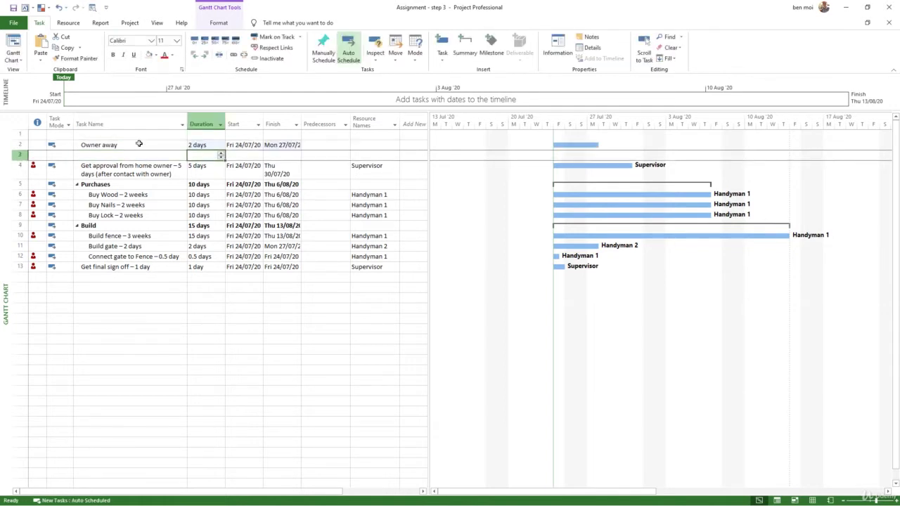
Add the milestone "Owner is back" in row 3 with a duration of 0 days.
{"action": "key", "text": "Left"}
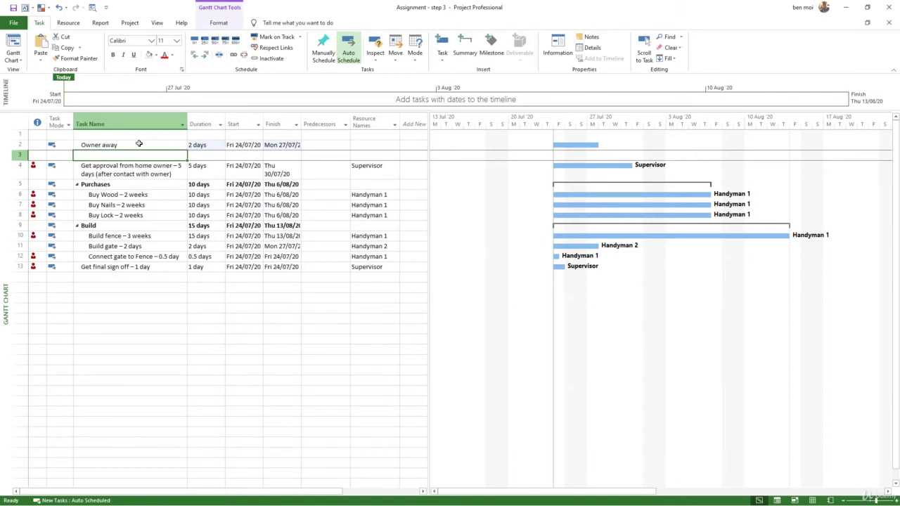
{"action": "type", "text": "Owner is back"}
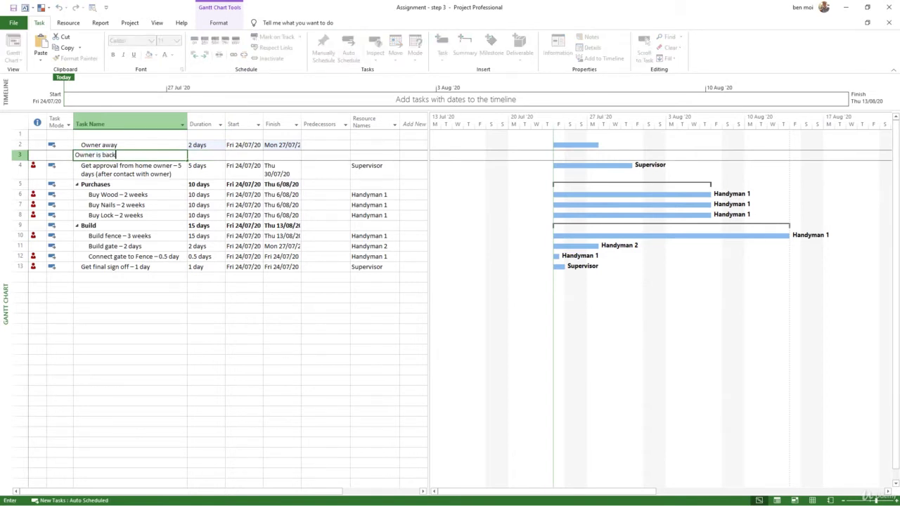
{"action": "key", "text": "Return"}
{"action": "key", "text": "Up"}
{"action": "key", "text": "Right"}
{"action": "type", "text": "0"}
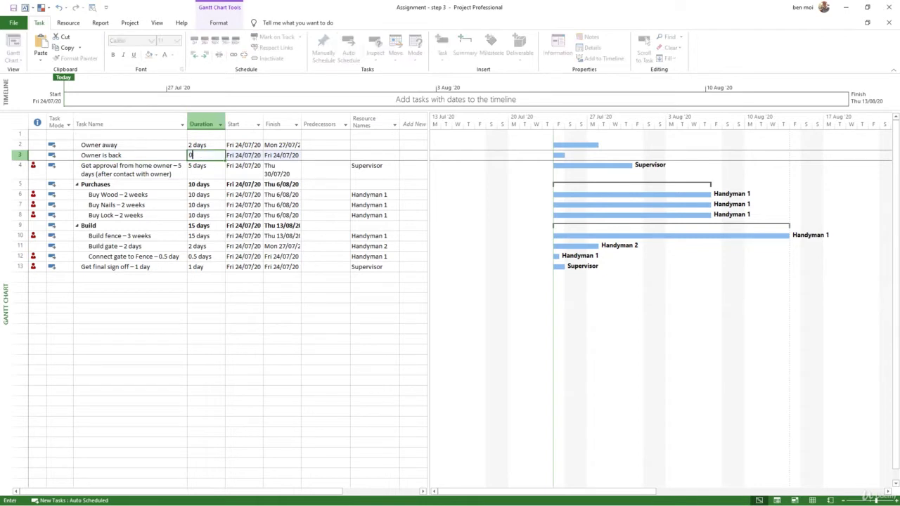
{"action": "key", "text": "Right"}
Link the Owner away task to the Owner is back milestone as its predecessor.
{"action": "left_click_drag", "start_coordinate": [127, 144], "coordinate": [125, 154]}
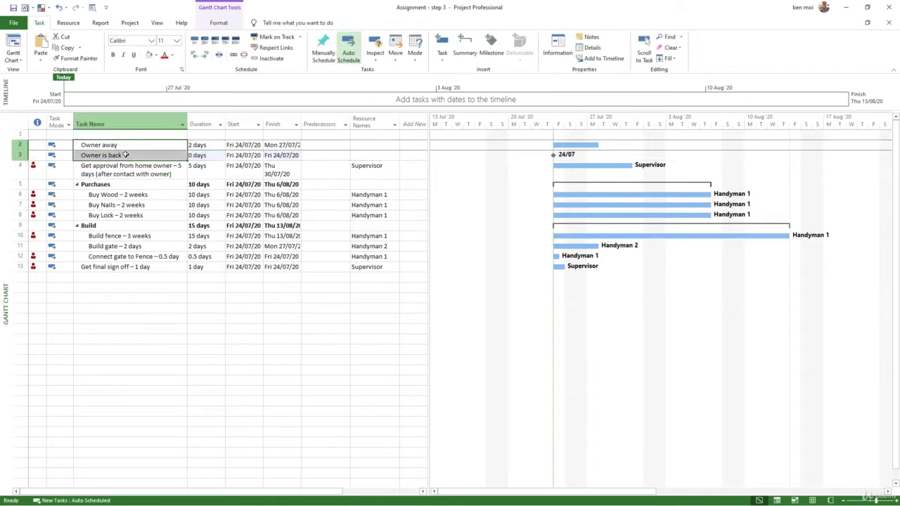
{"action": "left_click", "coordinate": [234, 55]}
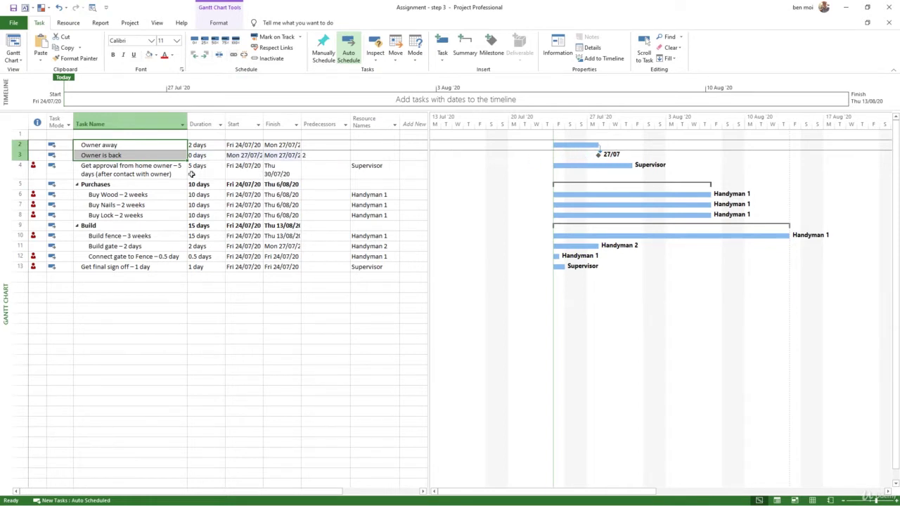
{"action": "left_click", "coordinate": [162, 155]}
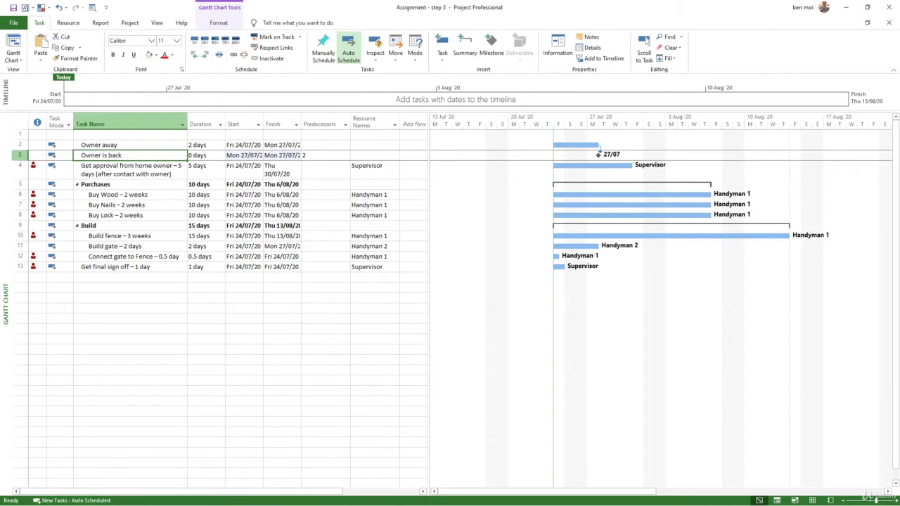
Assign the home owner by first name as the resource of the Owner away task.
{"action": "left_click", "coordinate": [244, 144]}
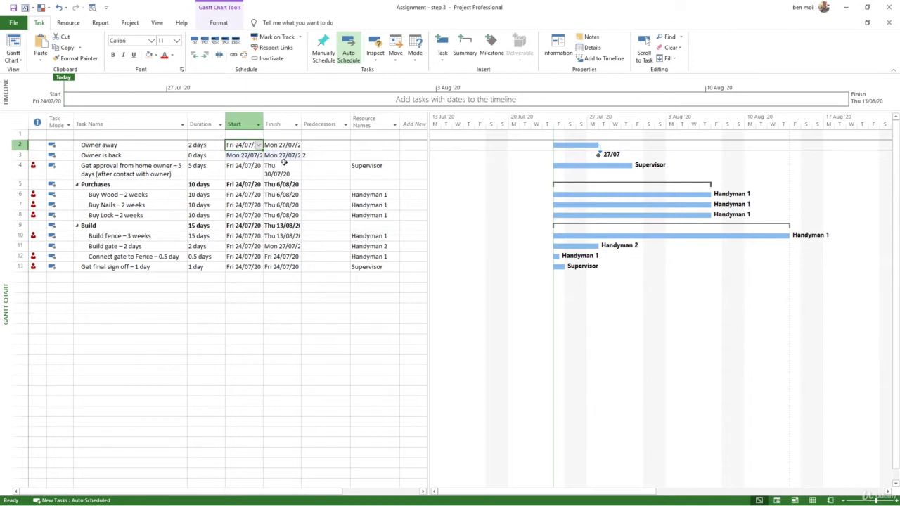
{"action": "left_click", "coordinate": [362, 146]}
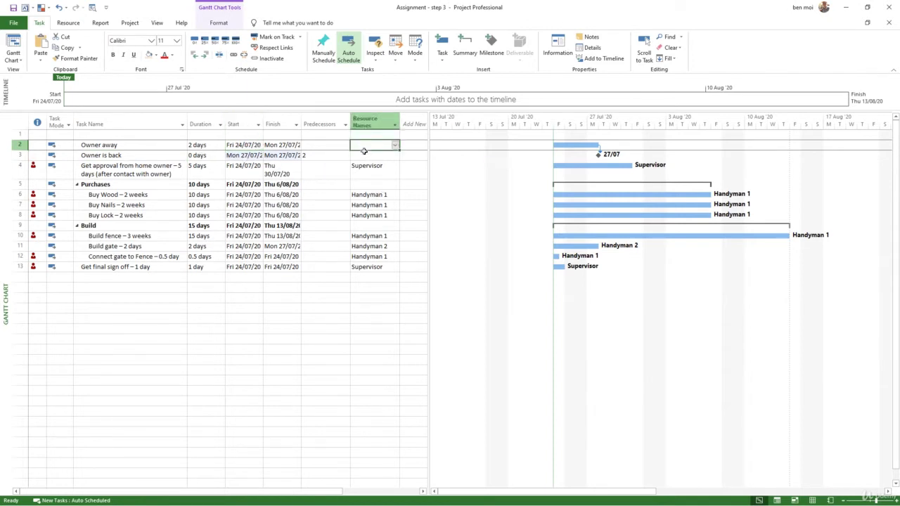
{"action": "type", "text": "John"}
{"action": "key", "text": "Return"}
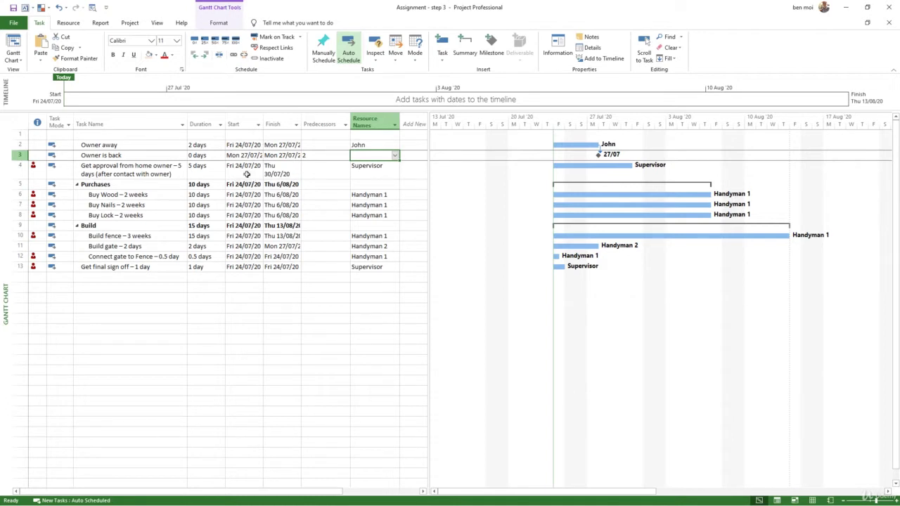
Link Owner is back to the home owner approval task, and link that approval task to the Purchases summary task.
{"action": "left_click", "coordinate": [129, 154]}
{"action": "left_click_drag", "start_coordinate": [130, 153], "coordinate": [131, 168]}
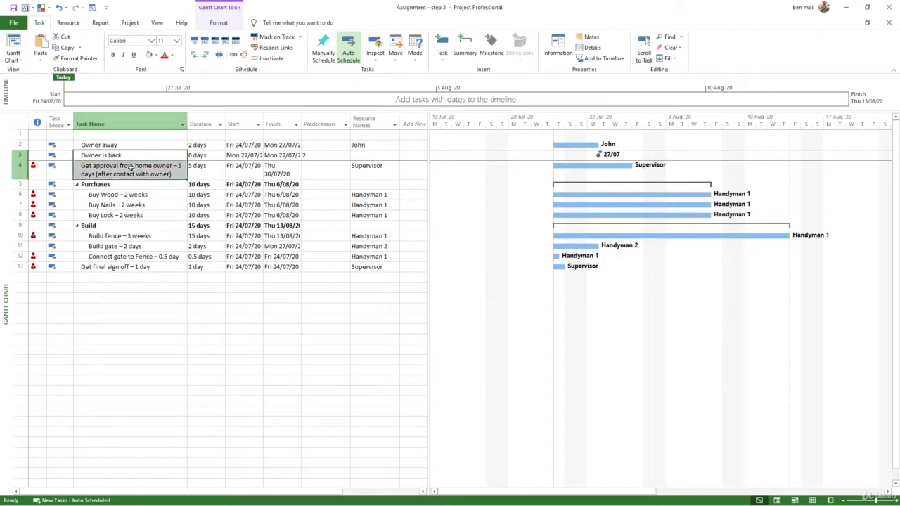
{"action": "left_click", "coordinate": [236, 56]}
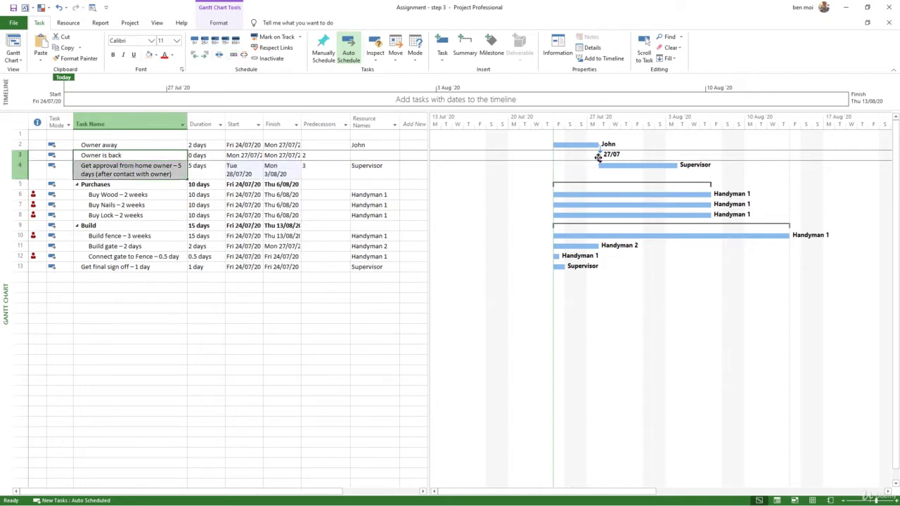
{"action": "left_click_drag", "start_coordinate": [145, 174], "coordinate": [144, 181]}
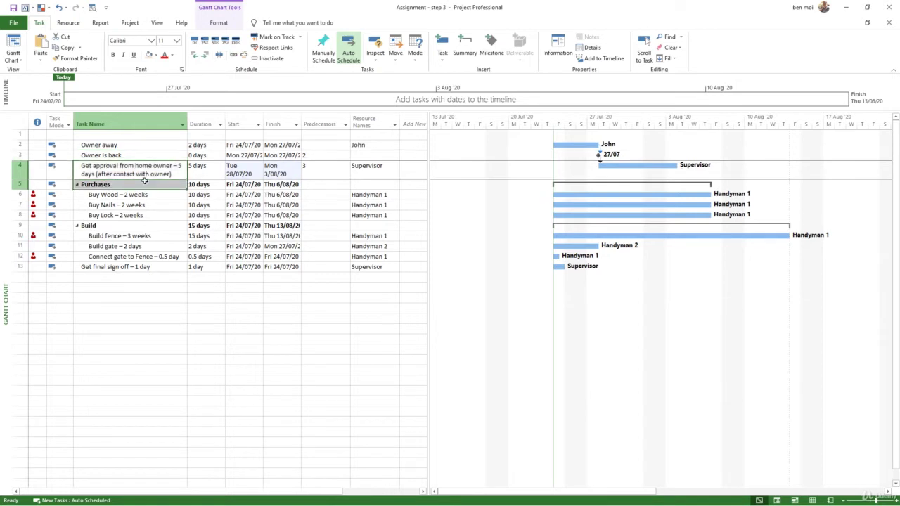
{"action": "left_click", "coordinate": [234, 55]}
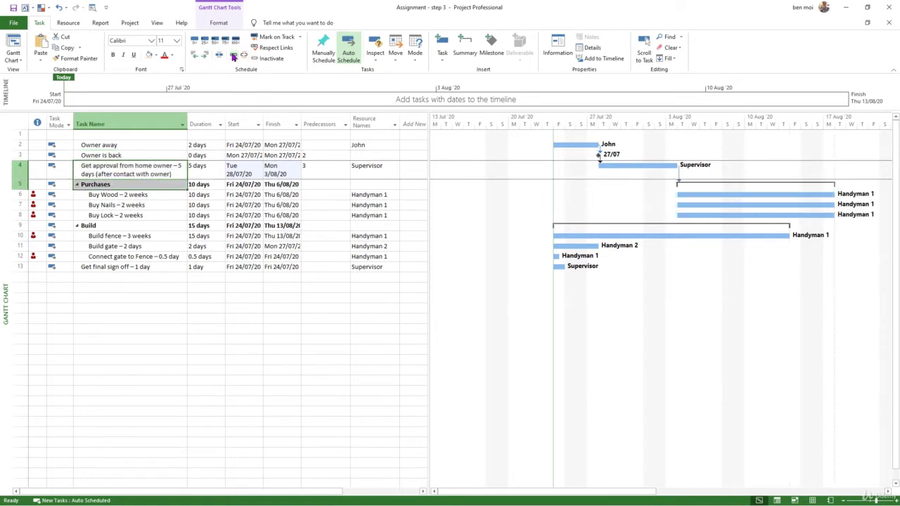
Link the Purchases summary task to the Build summary task so that Build follows Purchases.
{"action": "left_click", "coordinate": [142, 184]}
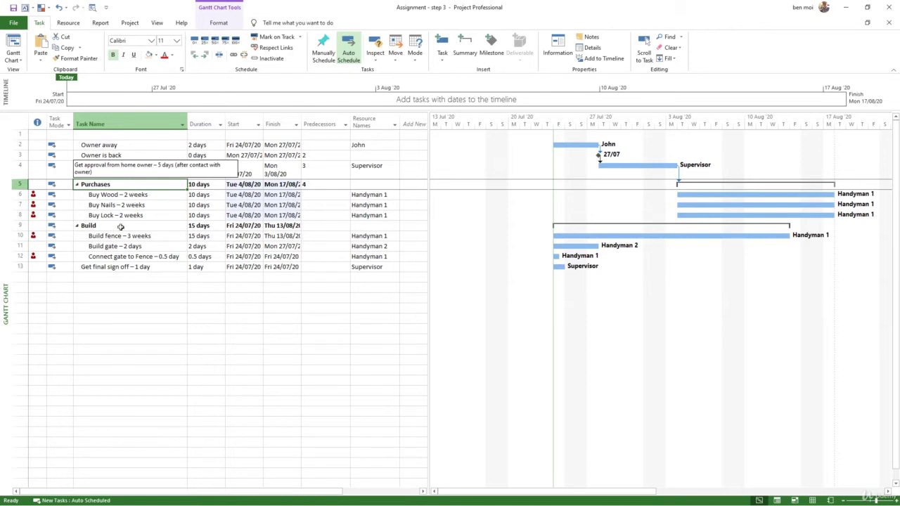
{"action": "left_click", "coordinate": [128, 185]}
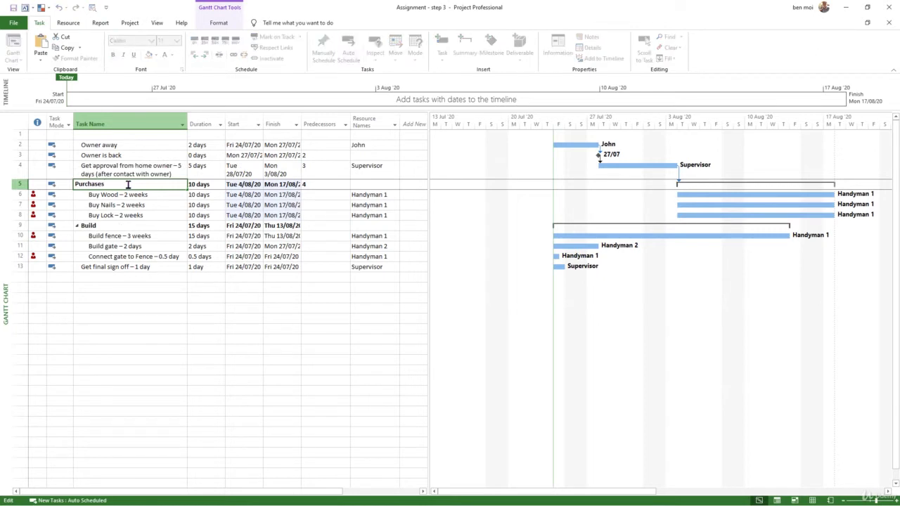
{"action": "left_click", "coordinate": [127, 224]}
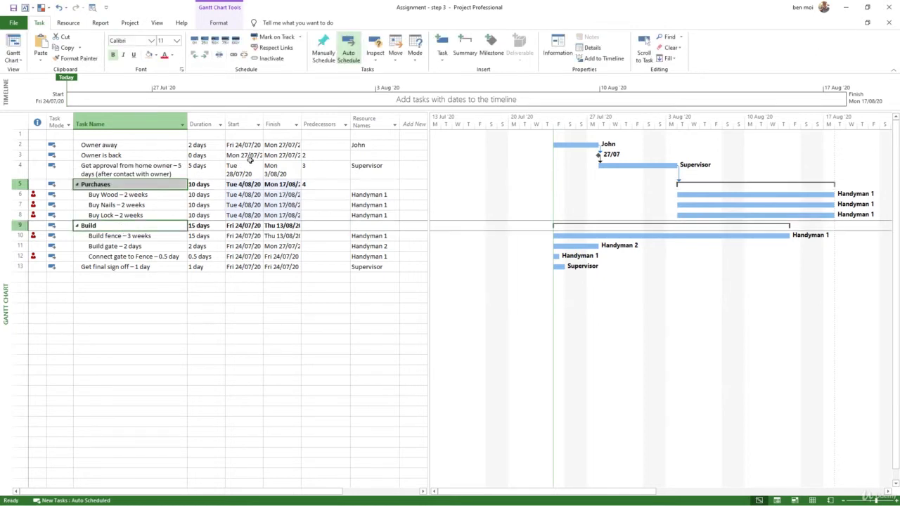
{"action": "left_click", "coordinate": [234, 56]}
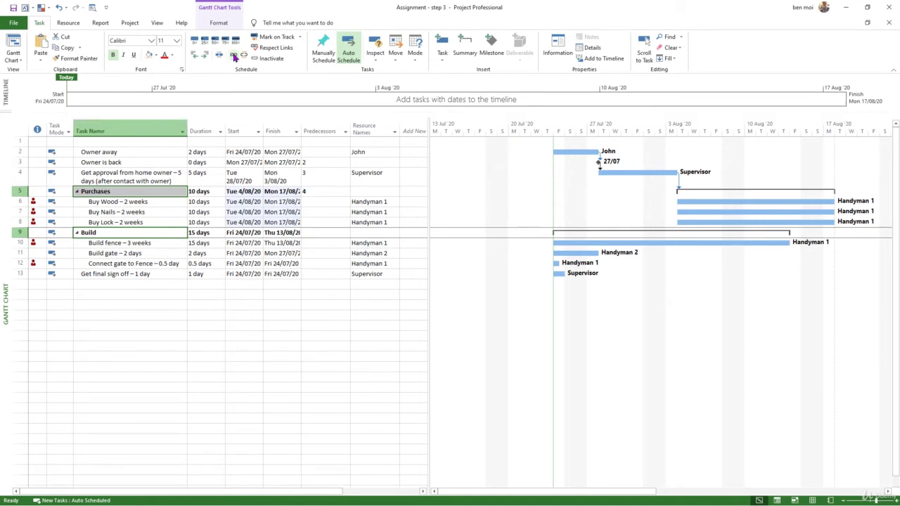
{"action": "left_click", "coordinate": [234, 57]}
Link the Build summary task to the Get final sign off task as its predecessor.
{"action": "left_click", "coordinate": [138, 177]}
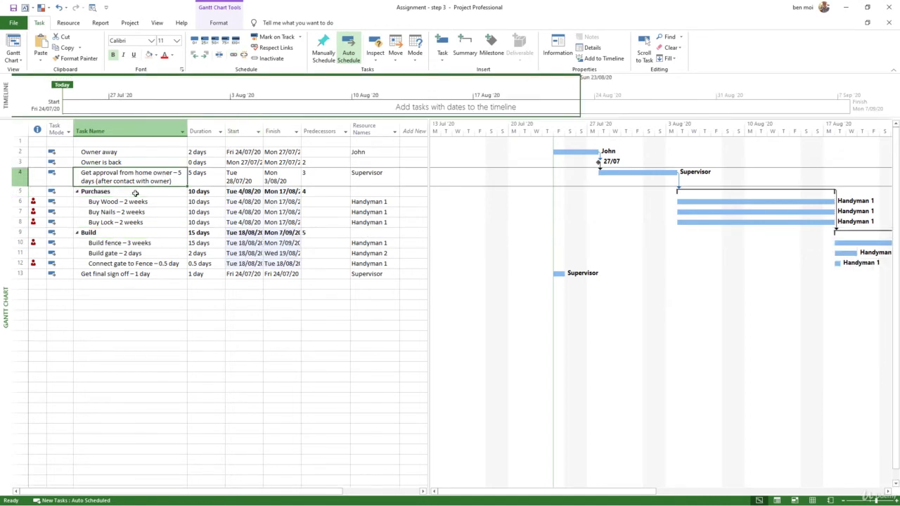
{"action": "left_click", "coordinate": [135, 193]}
{"action": "left_click", "coordinate": [126, 235]}
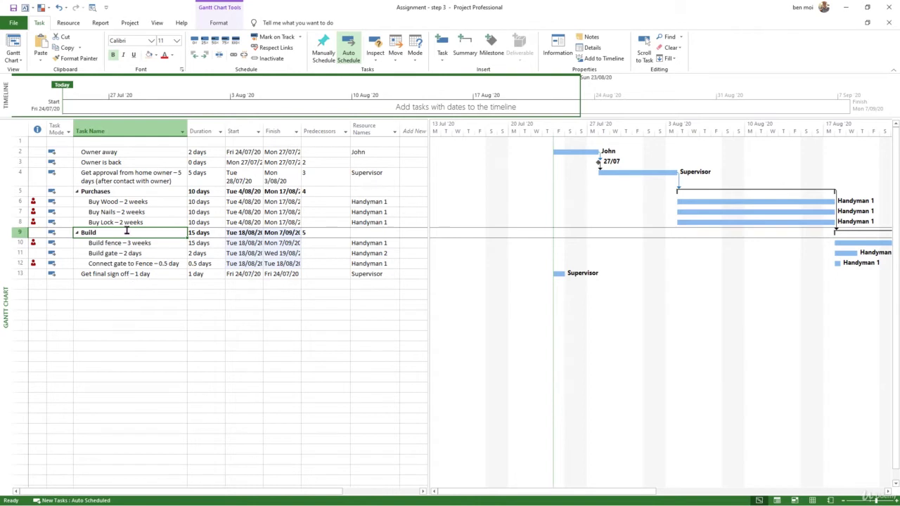
{"action": "left_click", "coordinate": [125, 273], "text": "ctrl"}
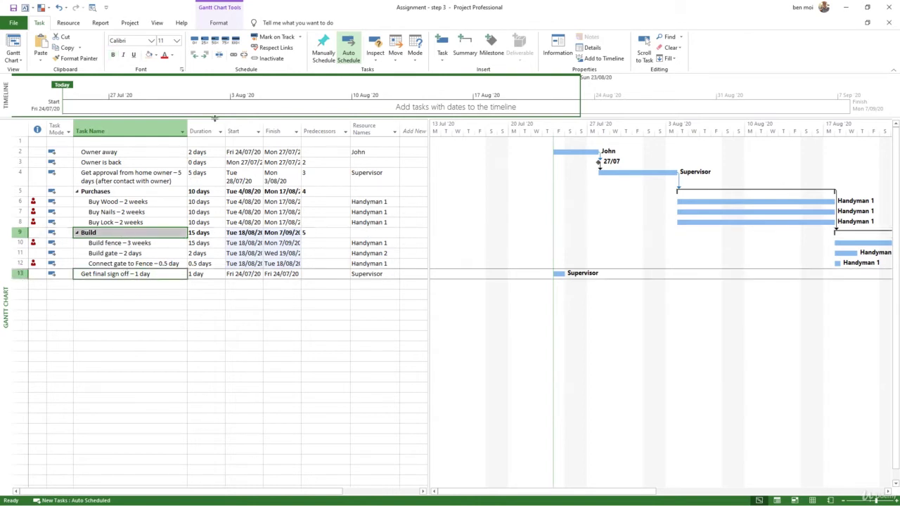
{"action": "left_click", "coordinate": [234, 55]}
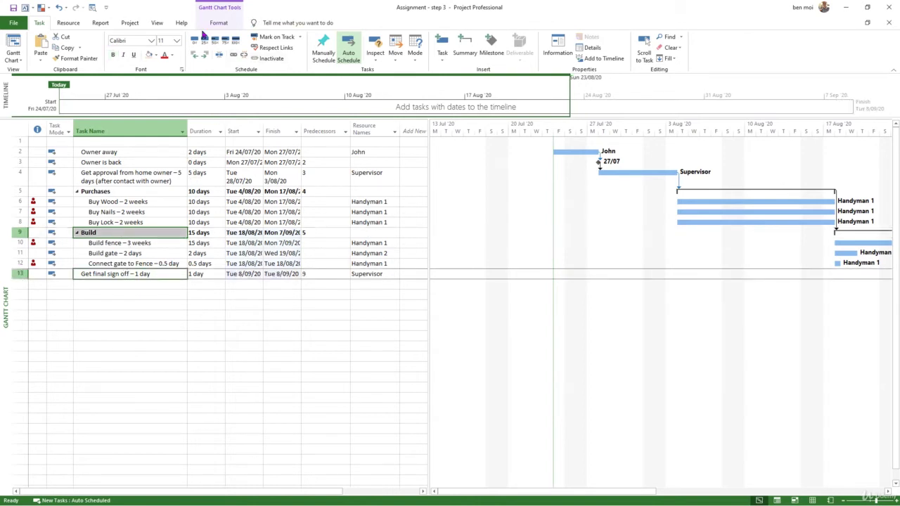
Add the milestone "Project closes" in row 14, below the final sign off, with a duration of 0 days.
{"action": "left_click", "coordinate": [158, 23]}
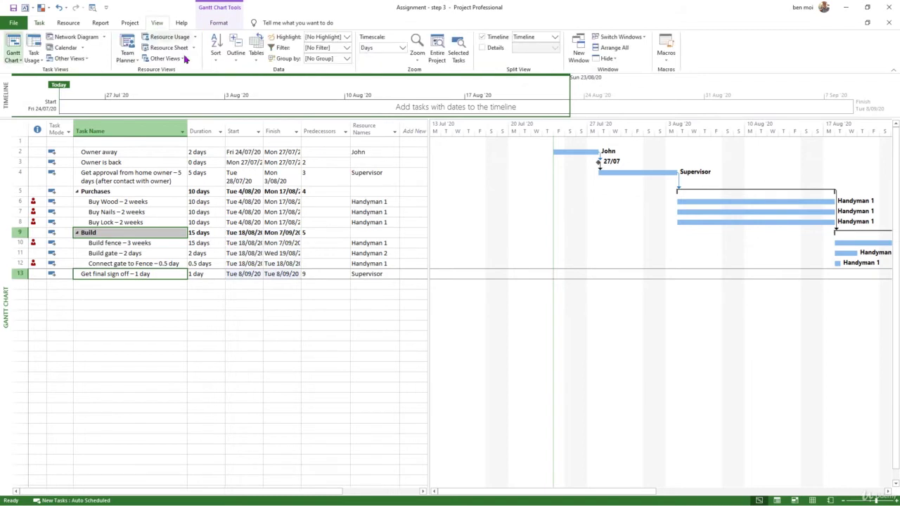
{"action": "left_click", "coordinate": [437, 53]}
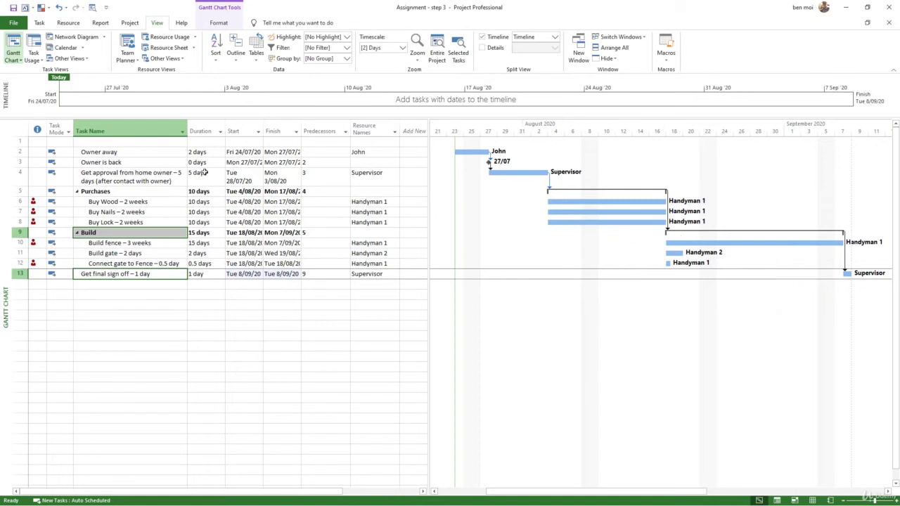
{"action": "left_click", "coordinate": [125, 284]}
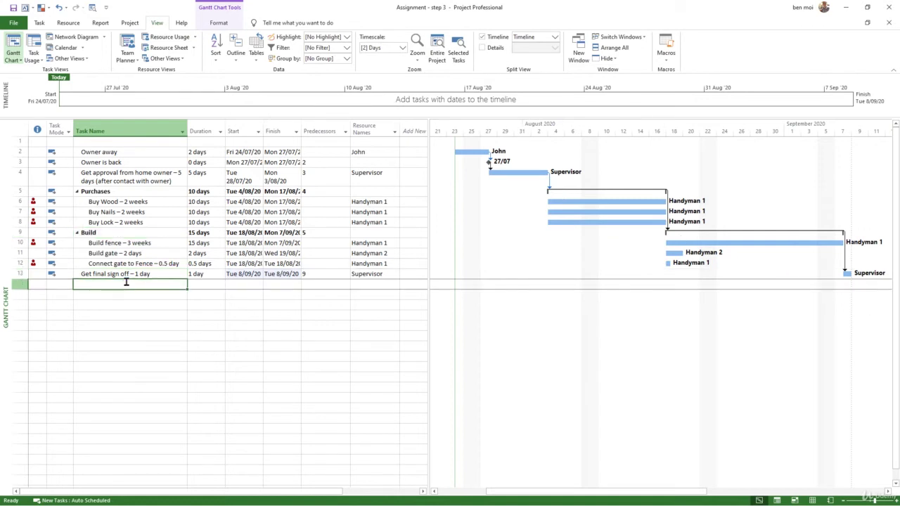
{"action": "type", "text": "Project c"}
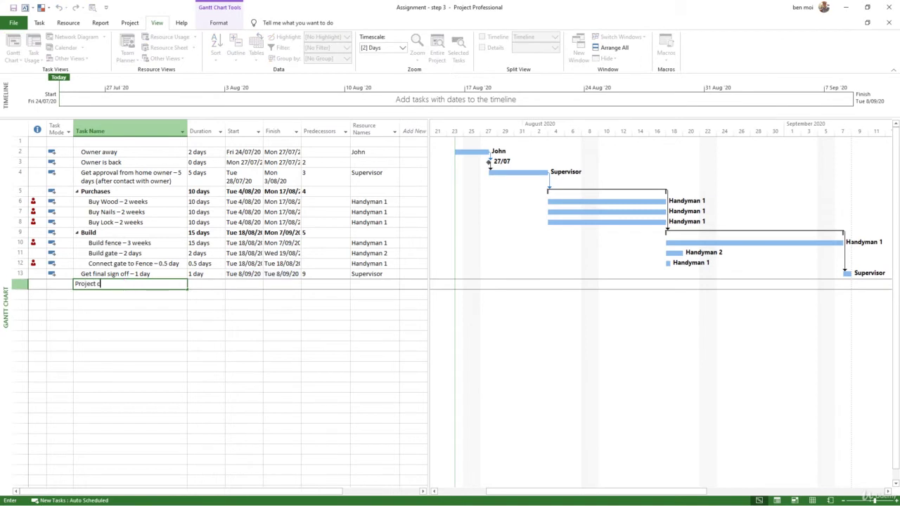
{"action": "type", "text": "loses"}
{"action": "key", "text": "Return"}
{"action": "left_click", "coordinate": [126, 282]}
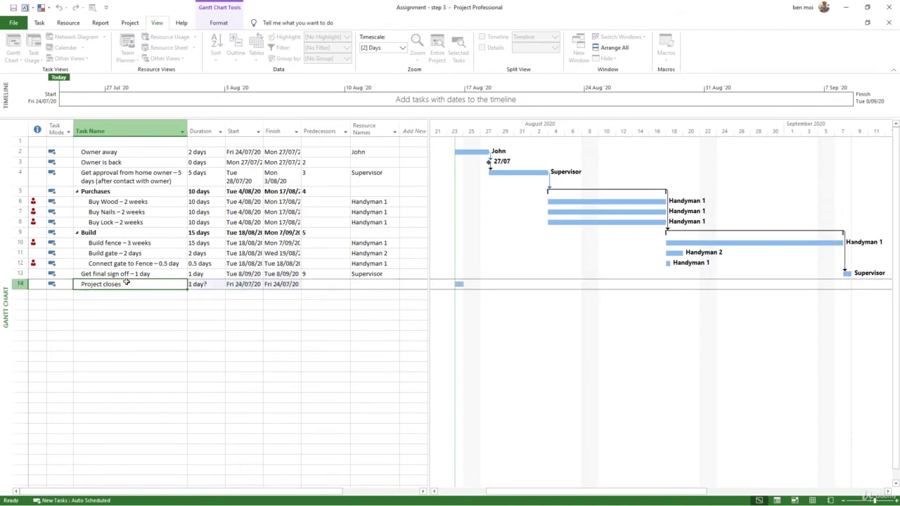
{"action": "key", "text": "Right"}
{"action": "type", "text": "0"}
{"action": "key", "text": "Left"}
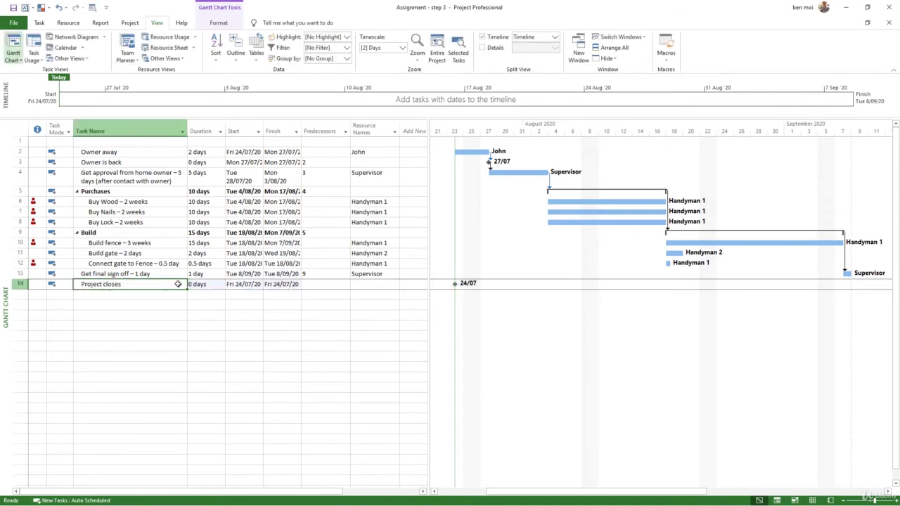
Link the Get final sign off task to the Project closes milestone as its predecessor.
{"action": "left_click_drag", "start_coordinate": [176, 274], "coordinate": [176, 281]}
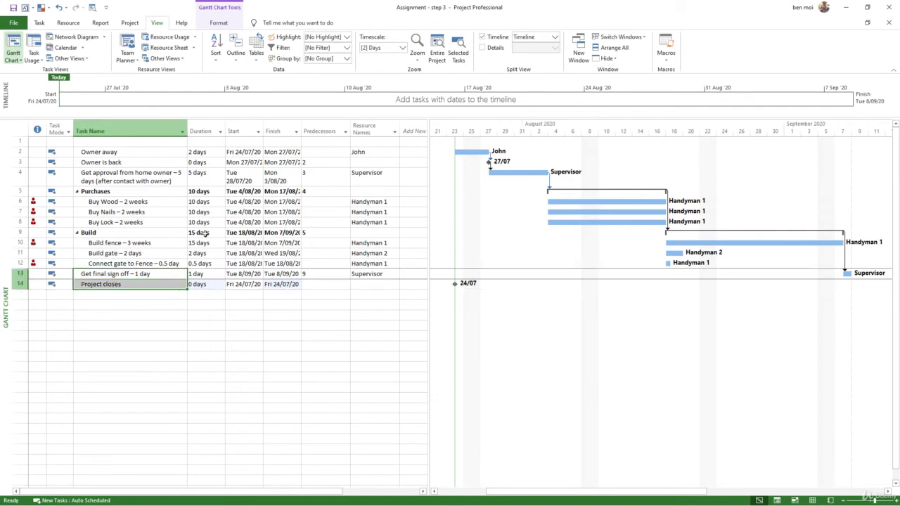
{"action": "left_click", "coordinate": [39, 23]}
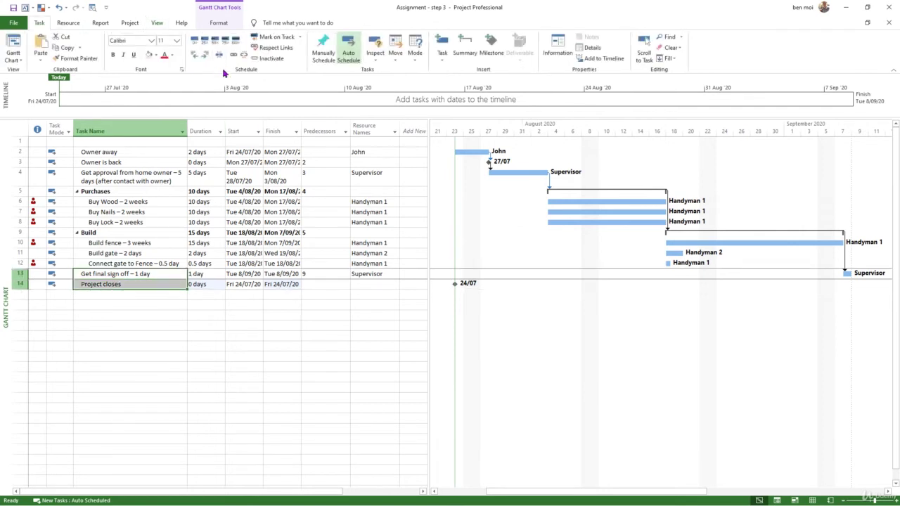
{"action": "left_click", "coordinate": [233, 54]}
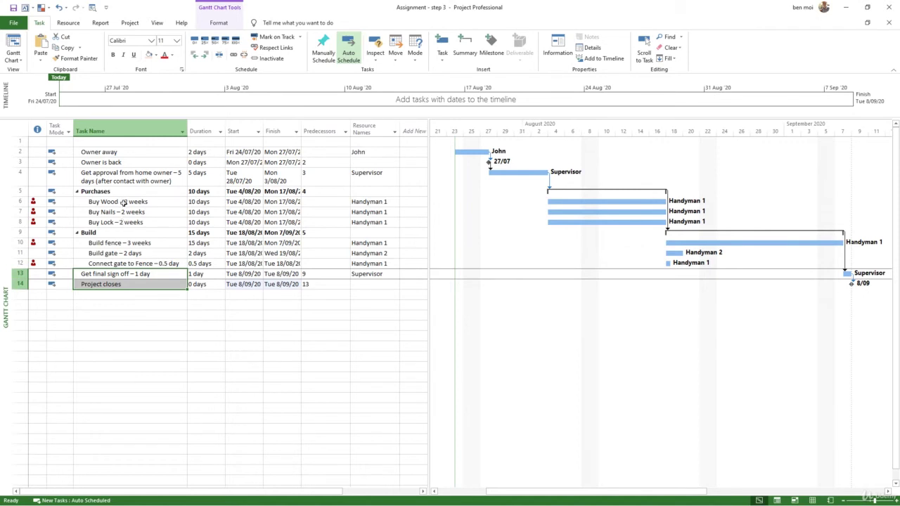
{"action": "left_click_drag", "start_coordinate": [129, 202], "coordinate": [137, 222]}
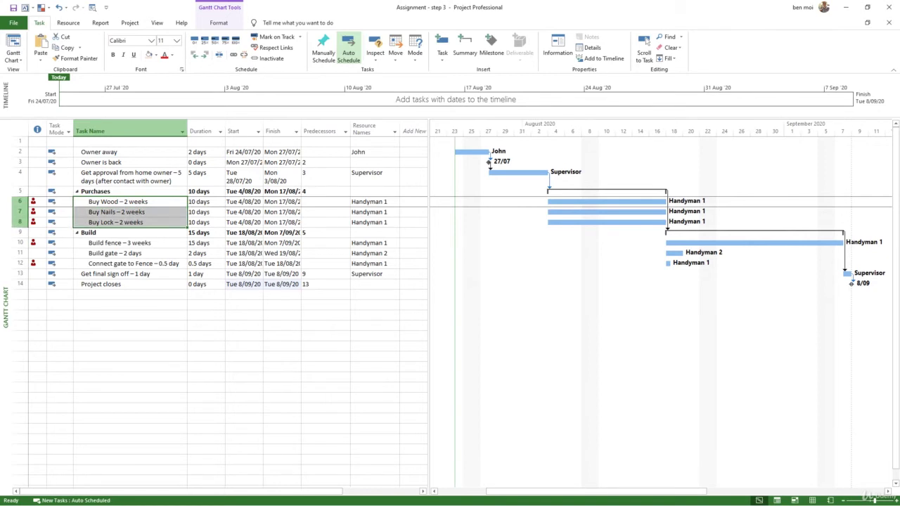
{"action": "left_click", "coordinate": [172, 202]}
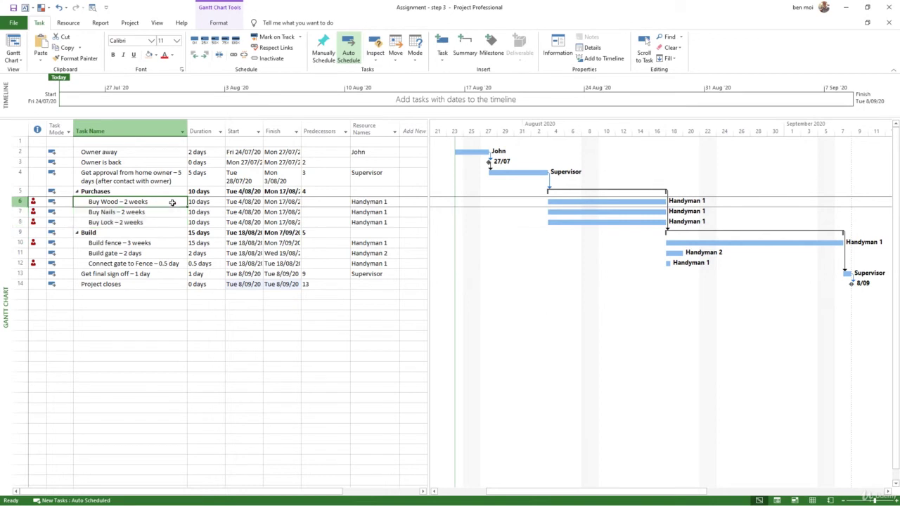
{"action": "left_click", "coordinate": [171, 203]}
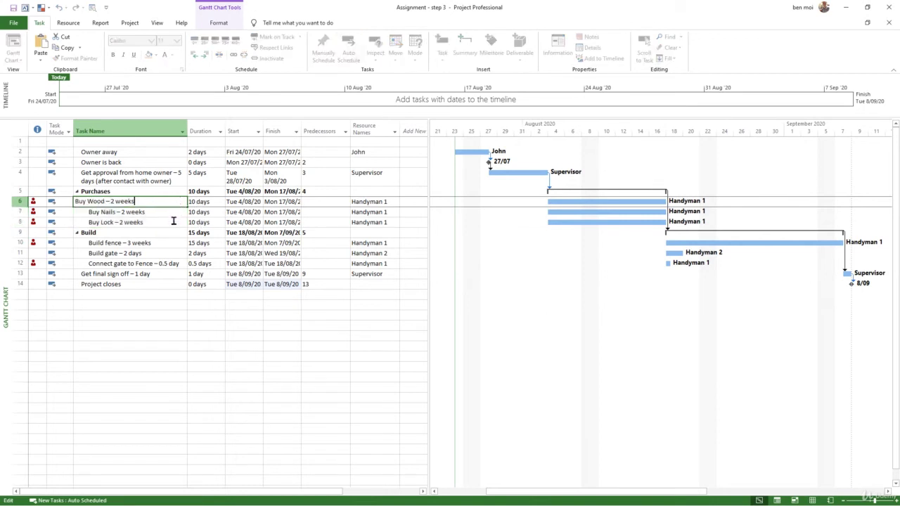
{"action": "key", "text": "Return"}
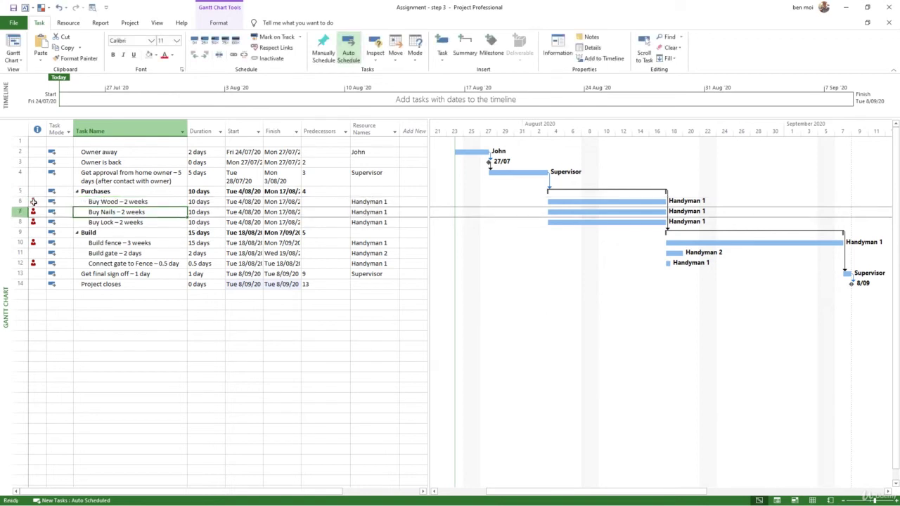
Link the Build fence task to the Connect gate to Fence task as its predecessor.
{"action": "mouse_move", "coordinate": [33, 202]}
{"action": "left_click", "coordinate": [133, 266]}
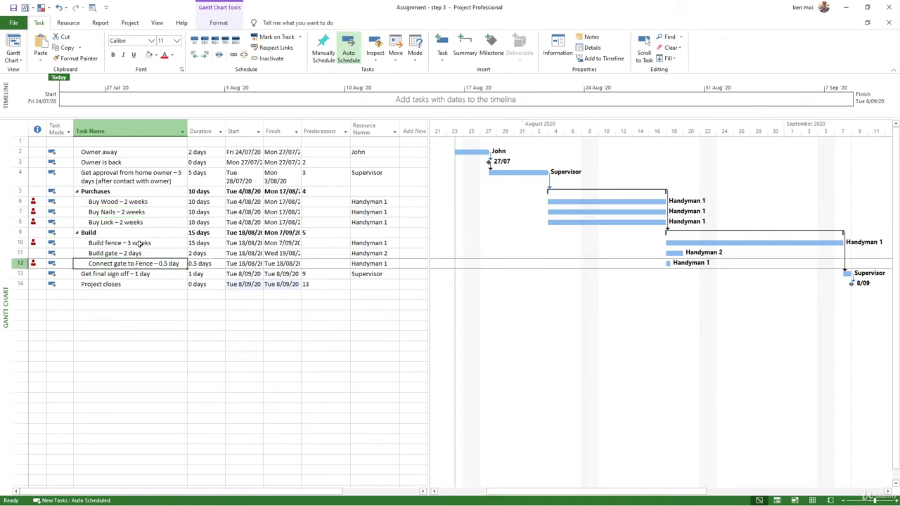
{"action": "left_click", "coordinate": [140, 243]}
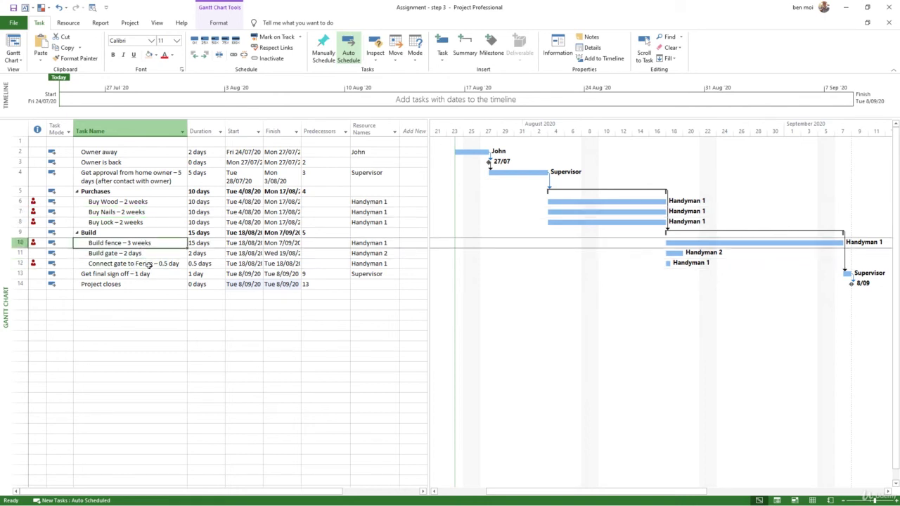
{"action": "left_click", "coordinate": [166, 263], "text": "ctrl"}
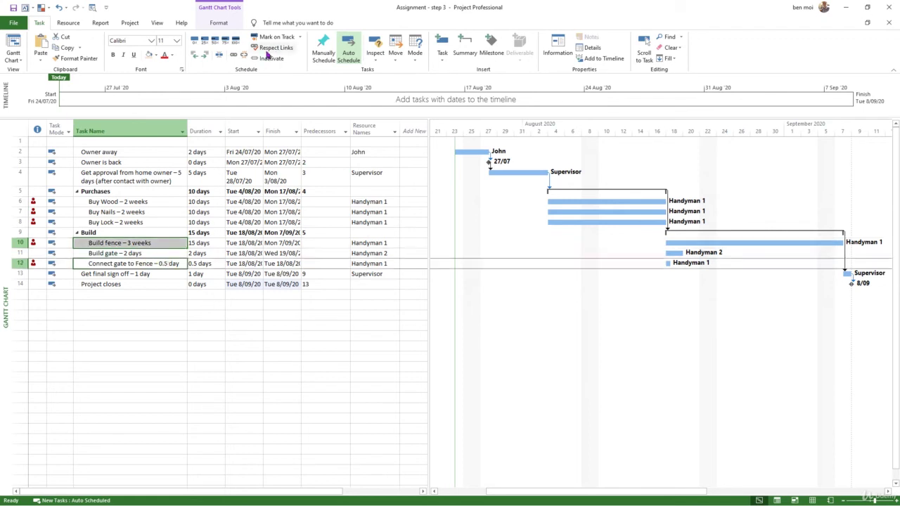
{"action": "left_click", "coordinate": [233, 55]}
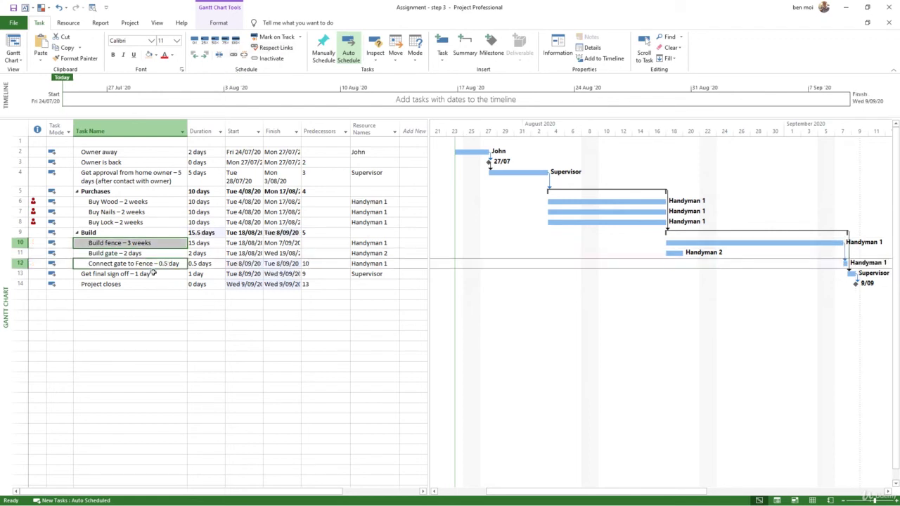
Link the Build gate task to the Connect gate to Fence task as an additional predecessor.
{"action": "left_click", "coordinate": [134, 254]}
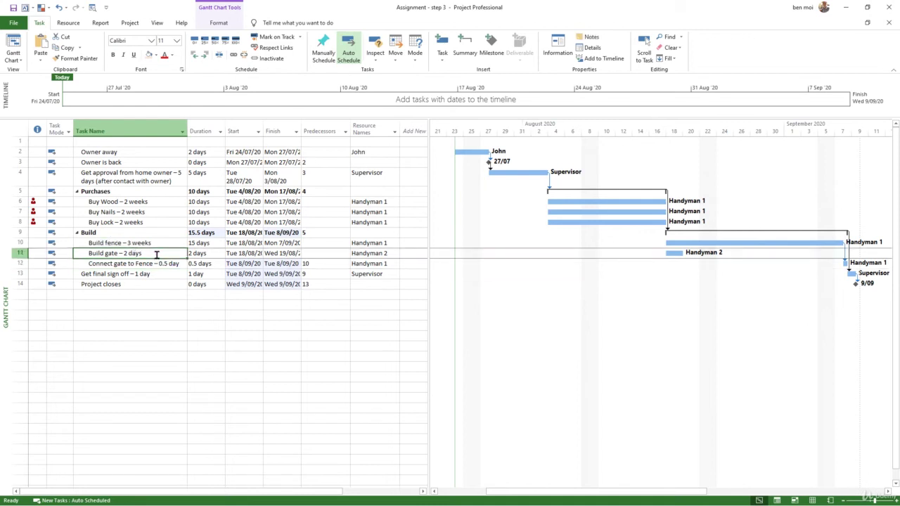
{"action": "left_click", "coordinate": [159, 262], "text": "ctrl"}
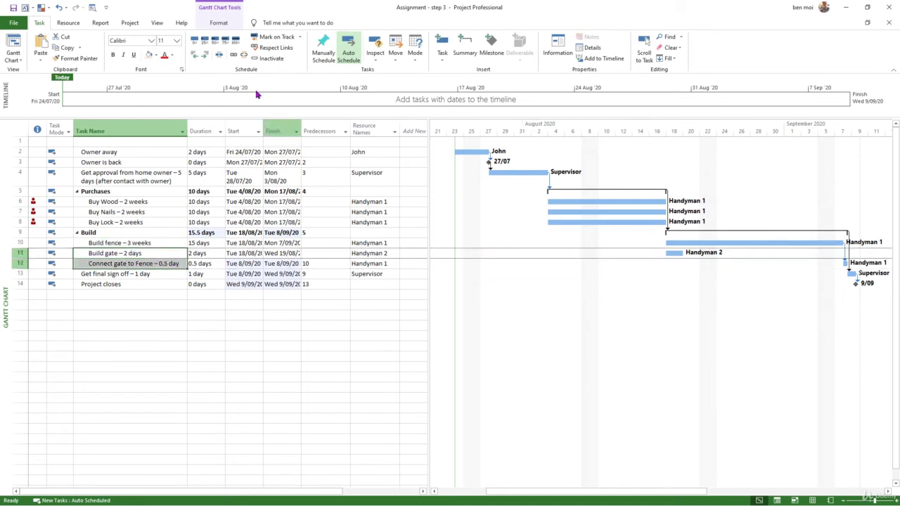
{"action": "left_click", "coordinate": [234, 57]}
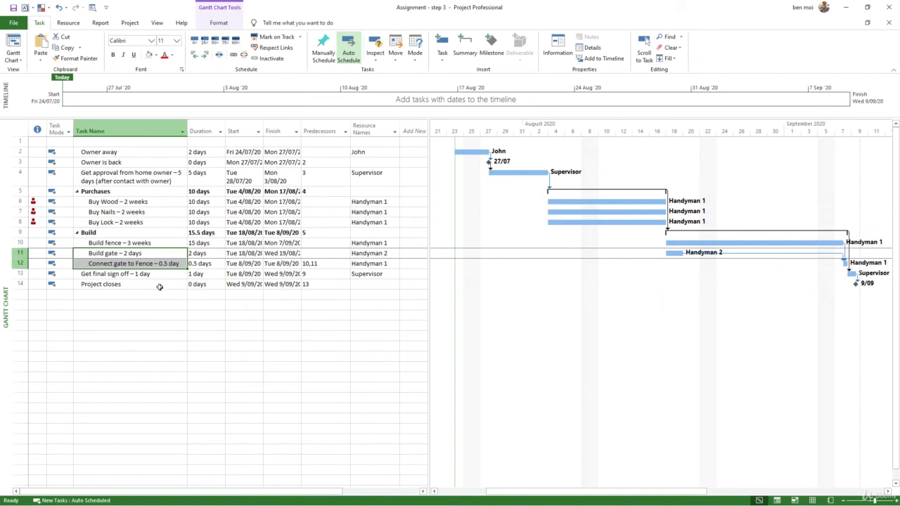
Review the predecessors of Connect gate to Fence and the sequence from Build through final sign off to Project closes.
{"action": "left_click", "coordinate": [116, 263]}
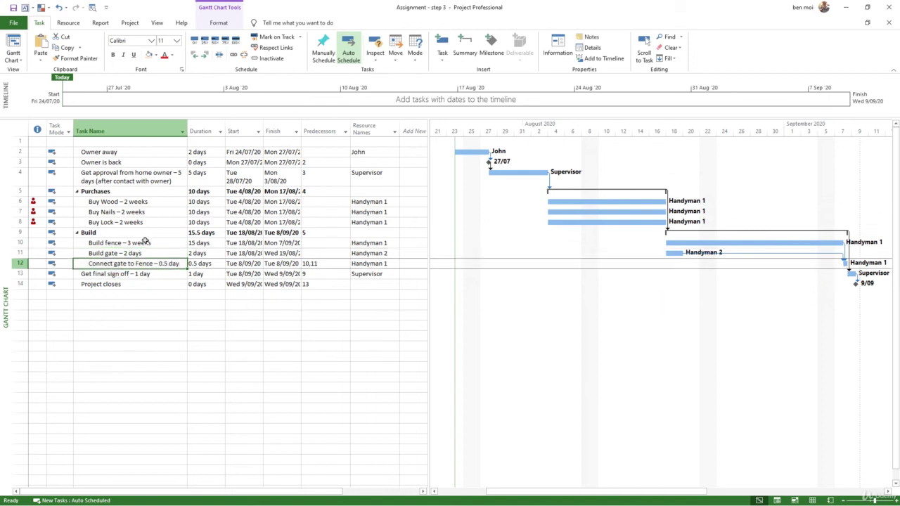
{"action": "left_click", "coordinate": [146, 242]}
{"action": "left_click_drag", "start_coordinate": [146, 242], "coordinate": [143, 253]}
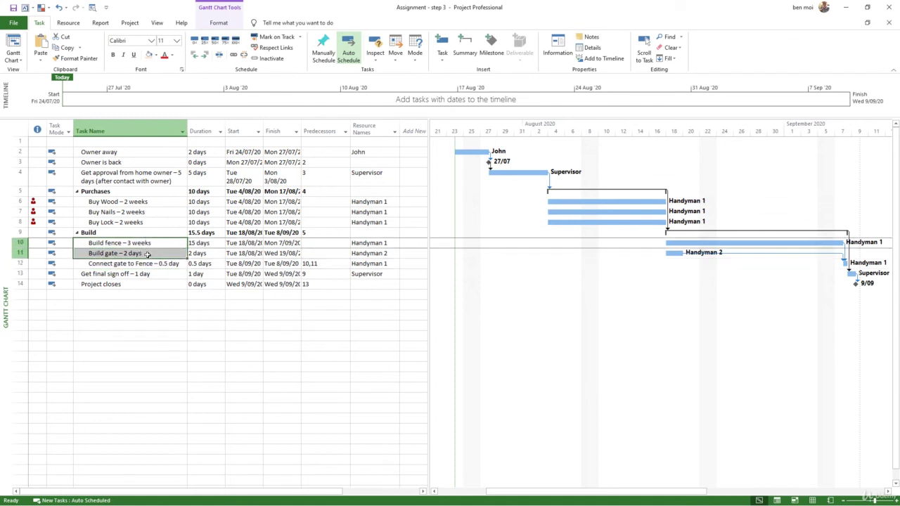
{"action": "left_click", "coordinate": [323, 264]}
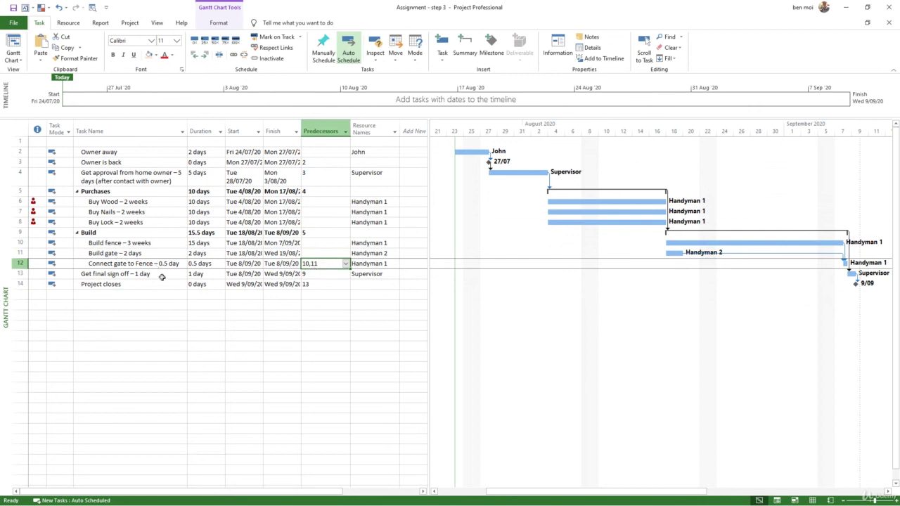
{"action": "left_click", "coordinate": [115, 233]}
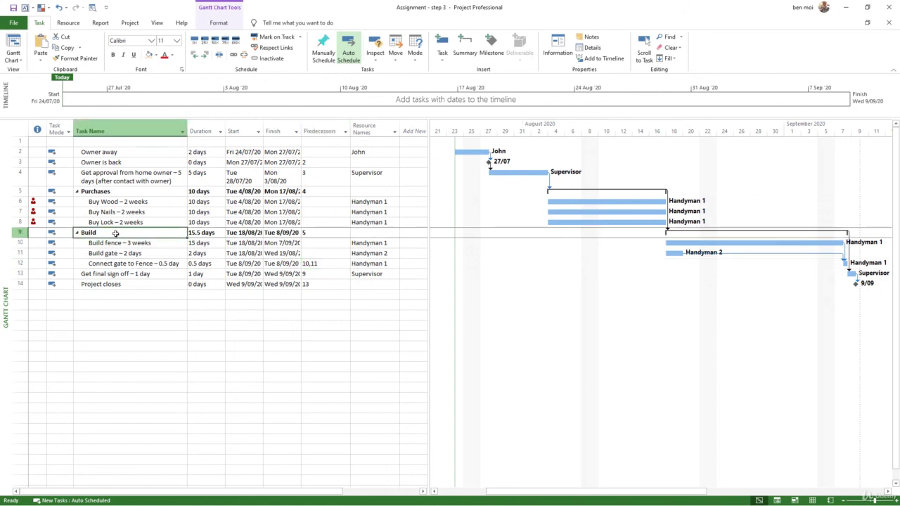
{"action": "left_click", "coordinate": [105, 275]}
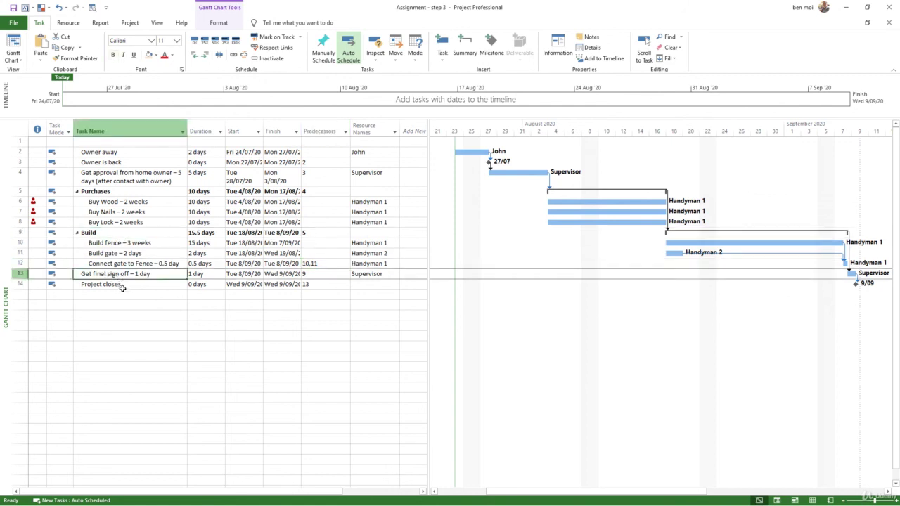
{"action": "left_click", "coordinate": [116, 284]}
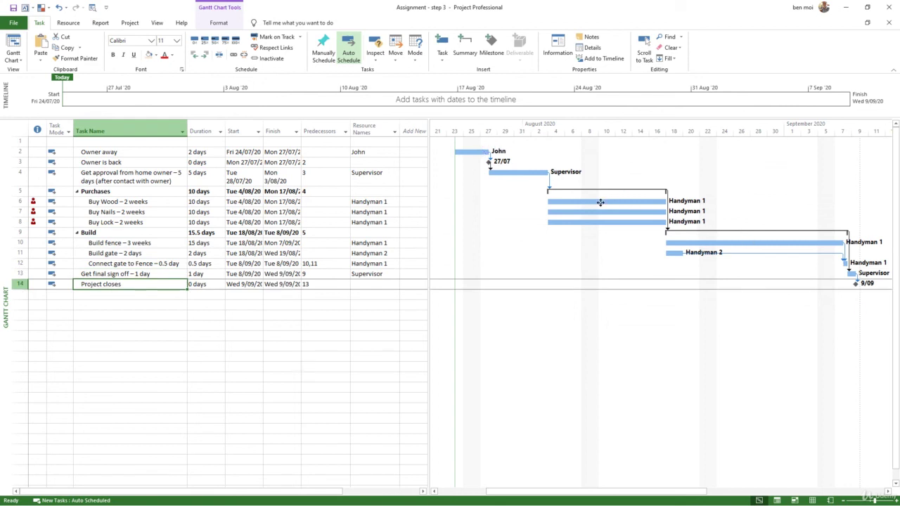
Save the project file with the completed task dependencies.
{"action": "left_click", "coordinate": [150, 309]}
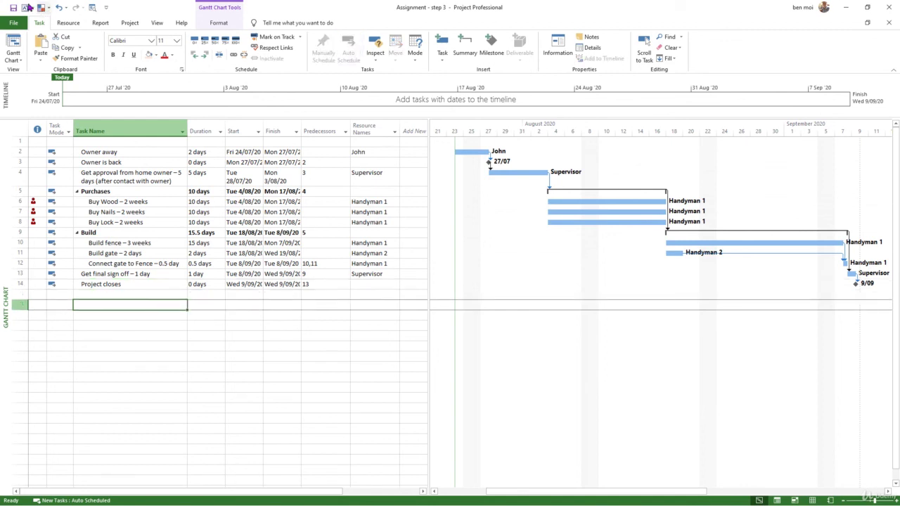
{"action": "left_click", "coordinate": [14, 8]}
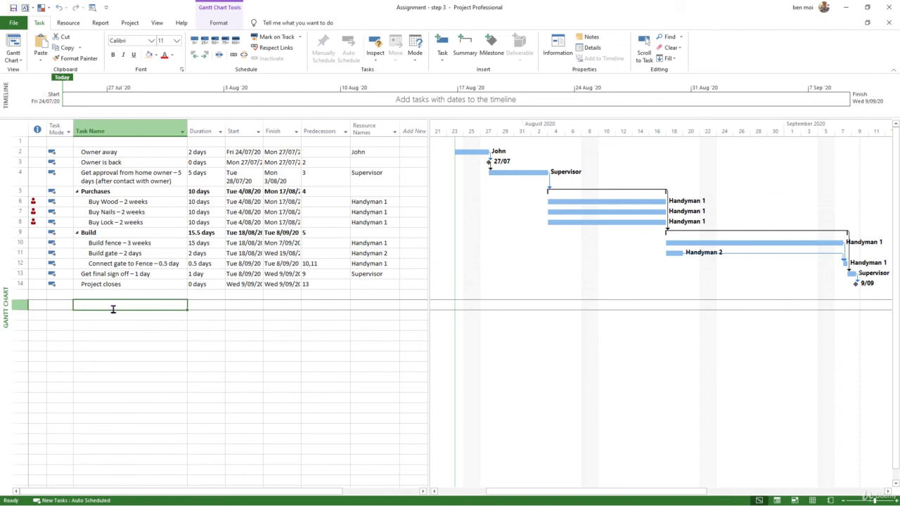